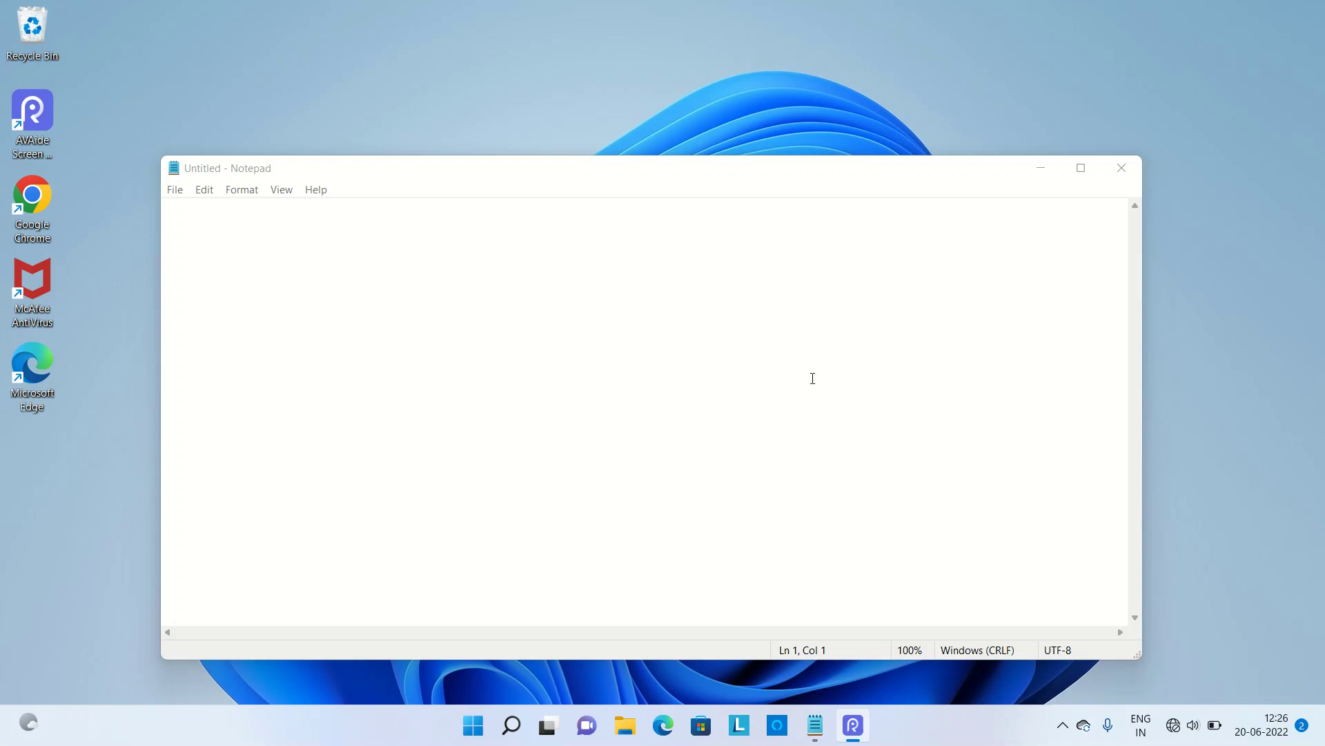
Write the command name "control" in the empty Notepad document
left_click(614, 271)
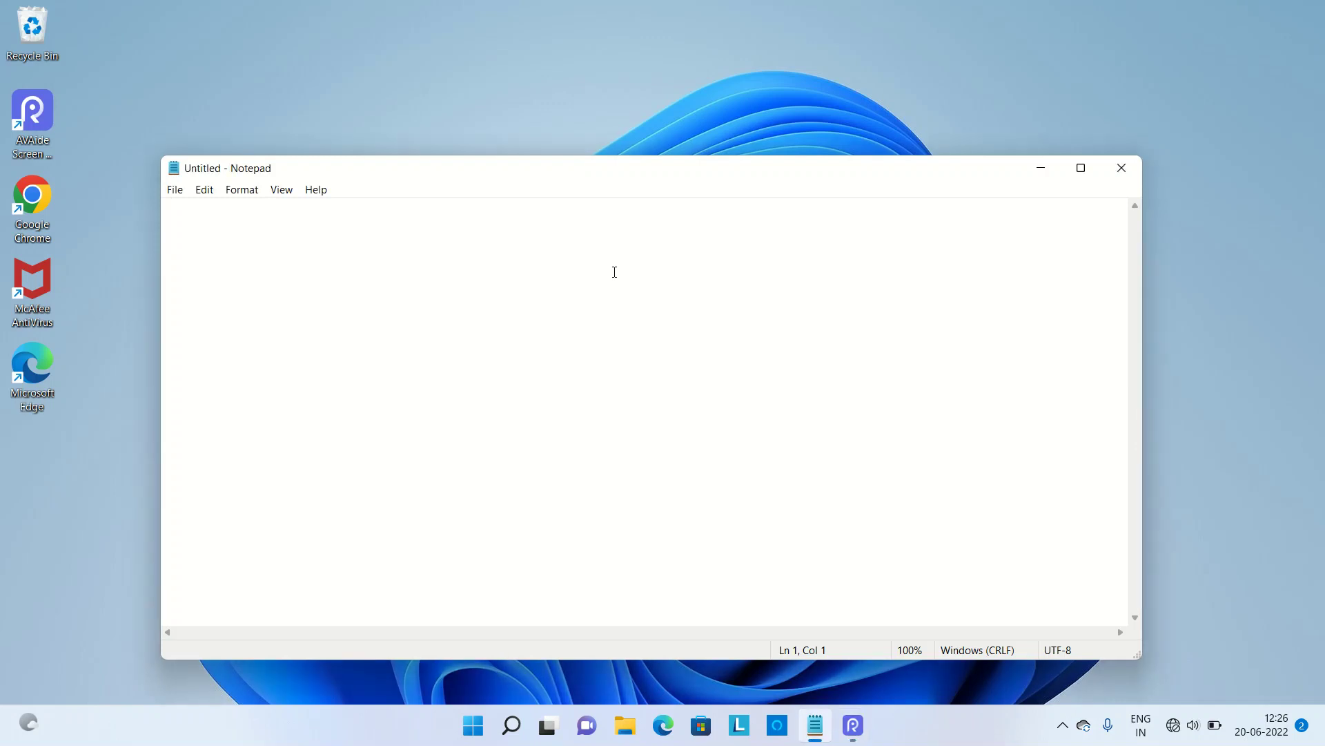
type("control")
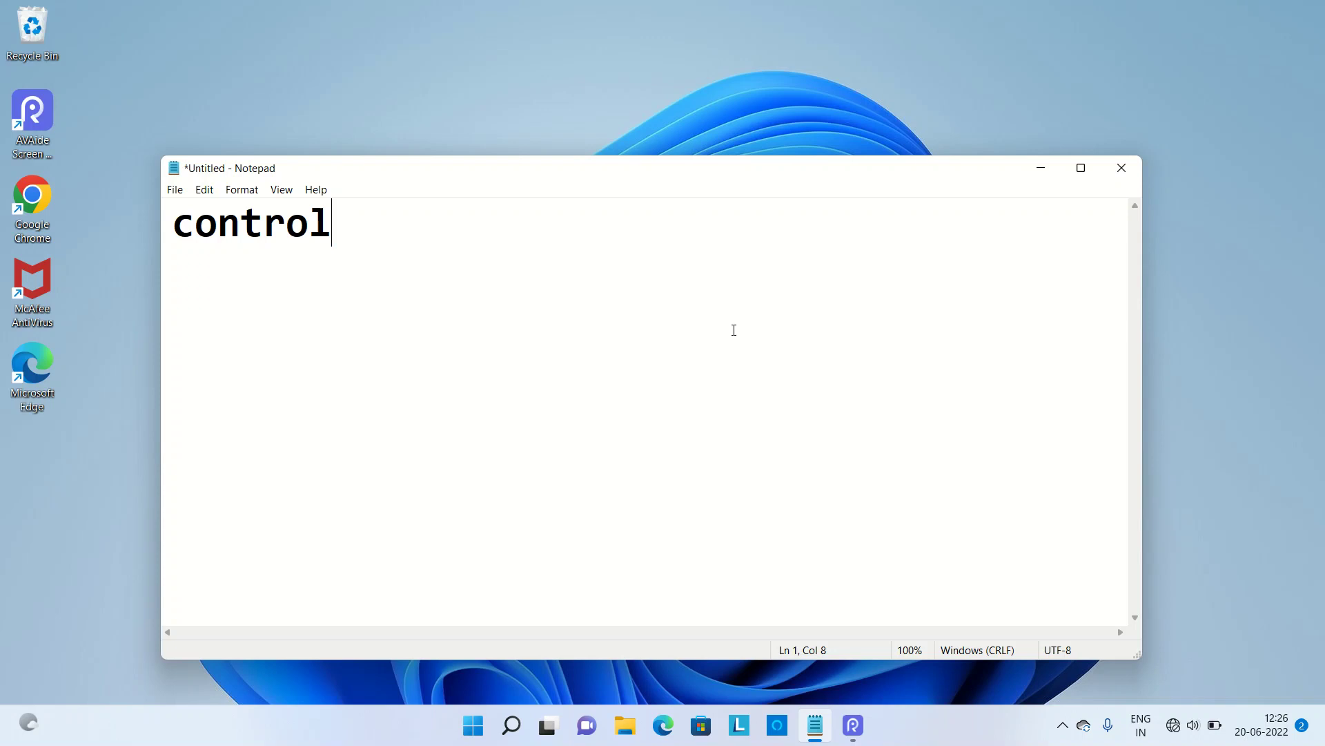
Open the Control Panel by running the command "control" and maximize its window
key("super+r")
type("c")
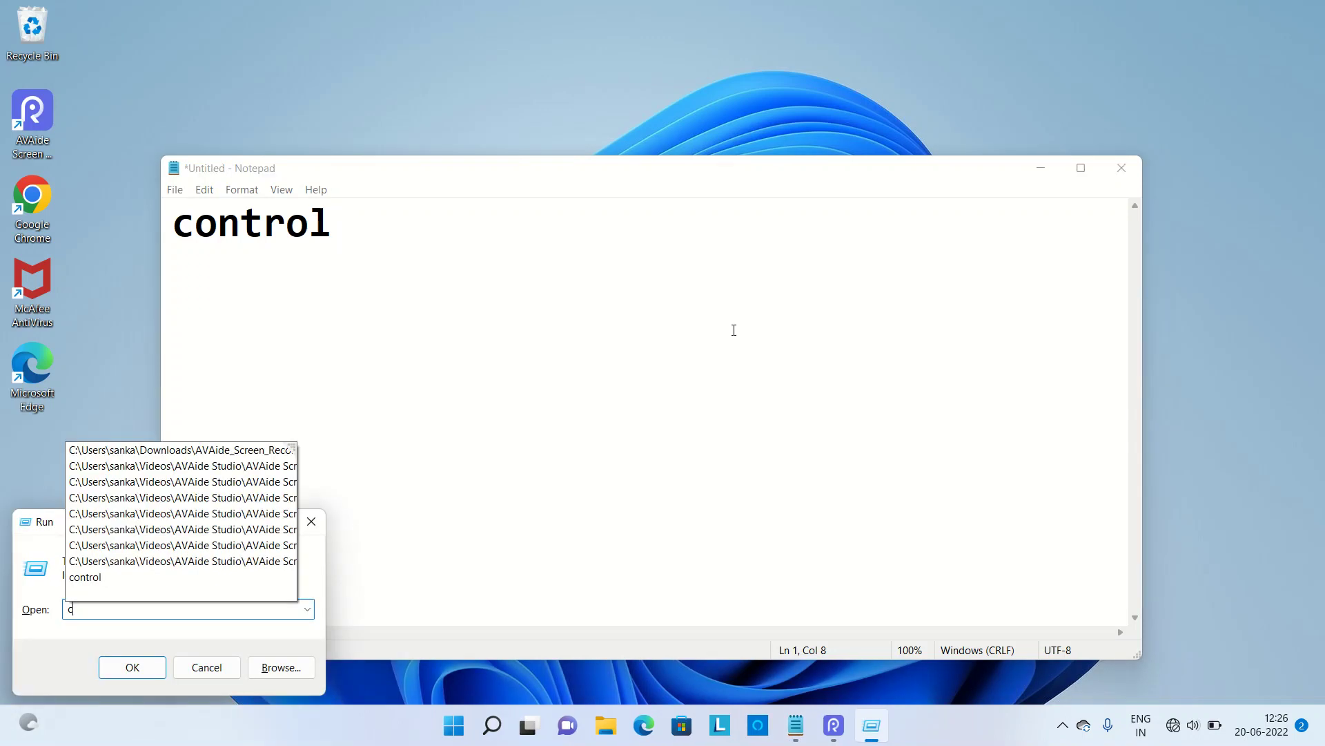
type("ontrol")
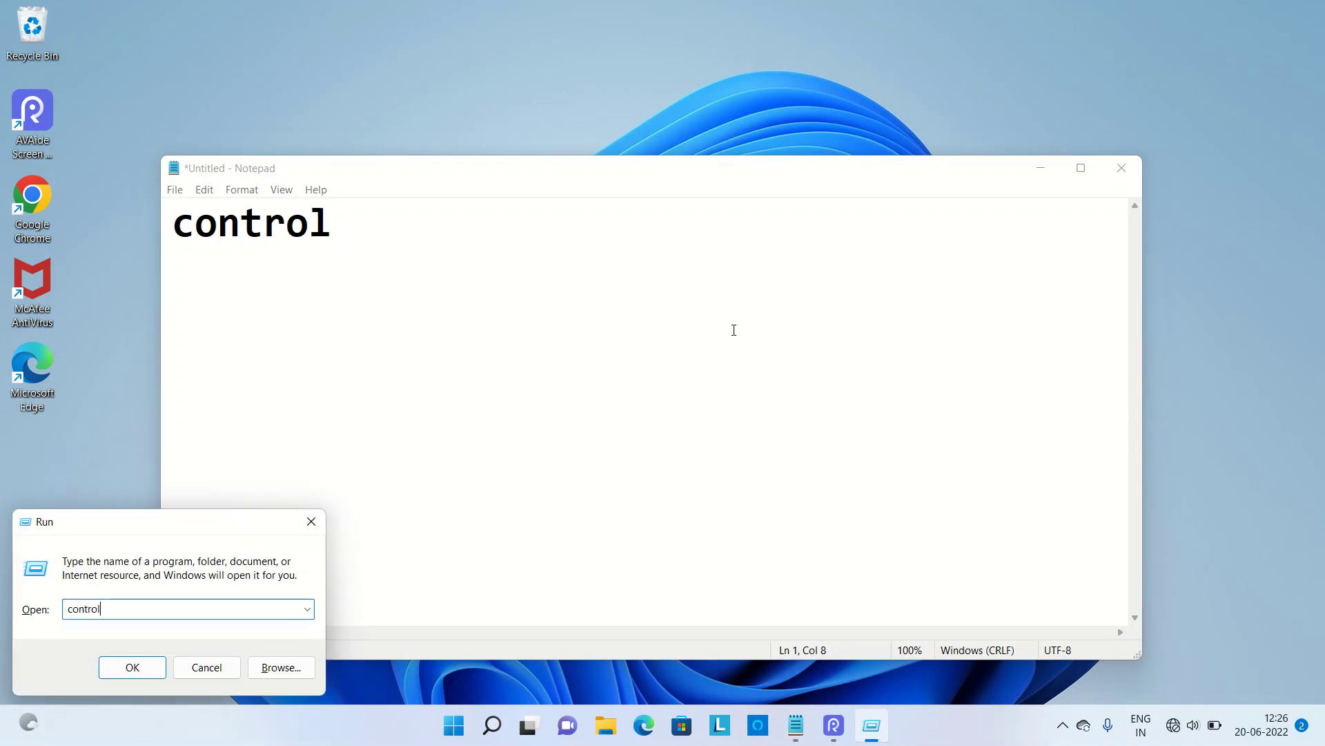
key("Return")
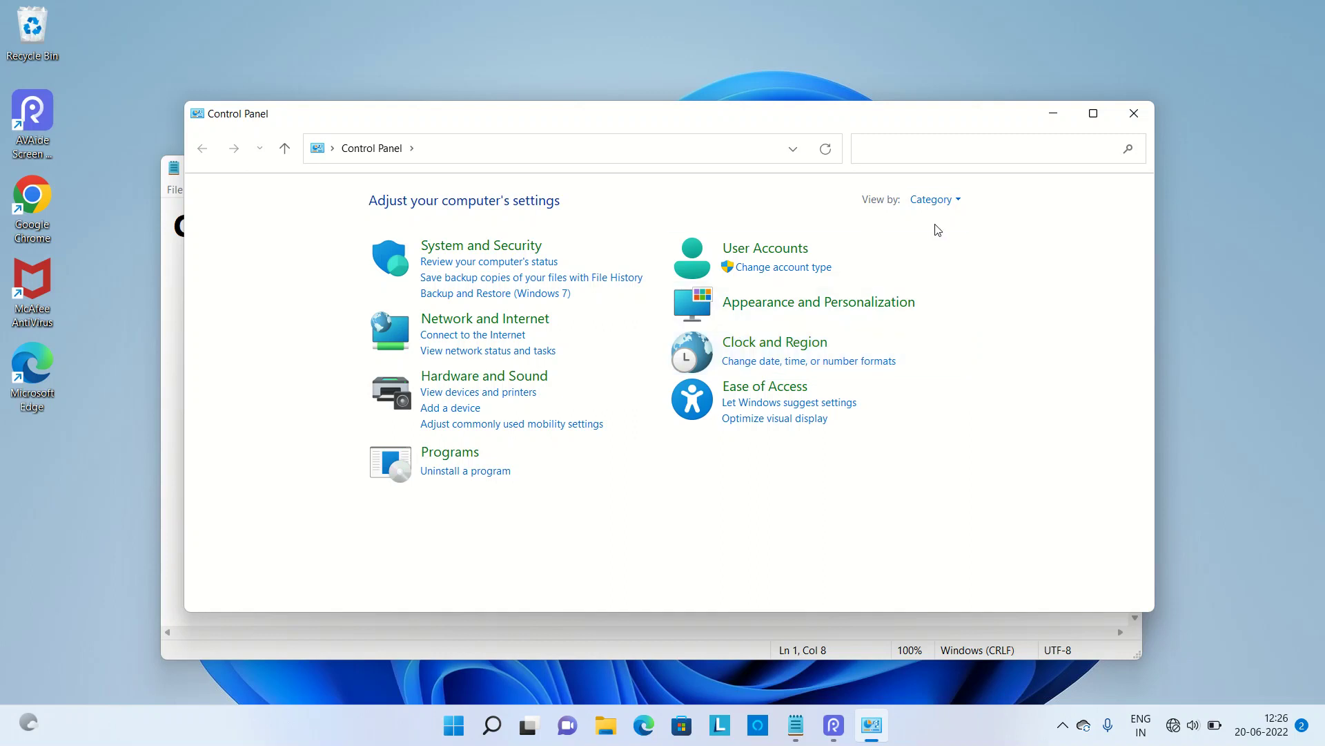
left_click(1093, 114)
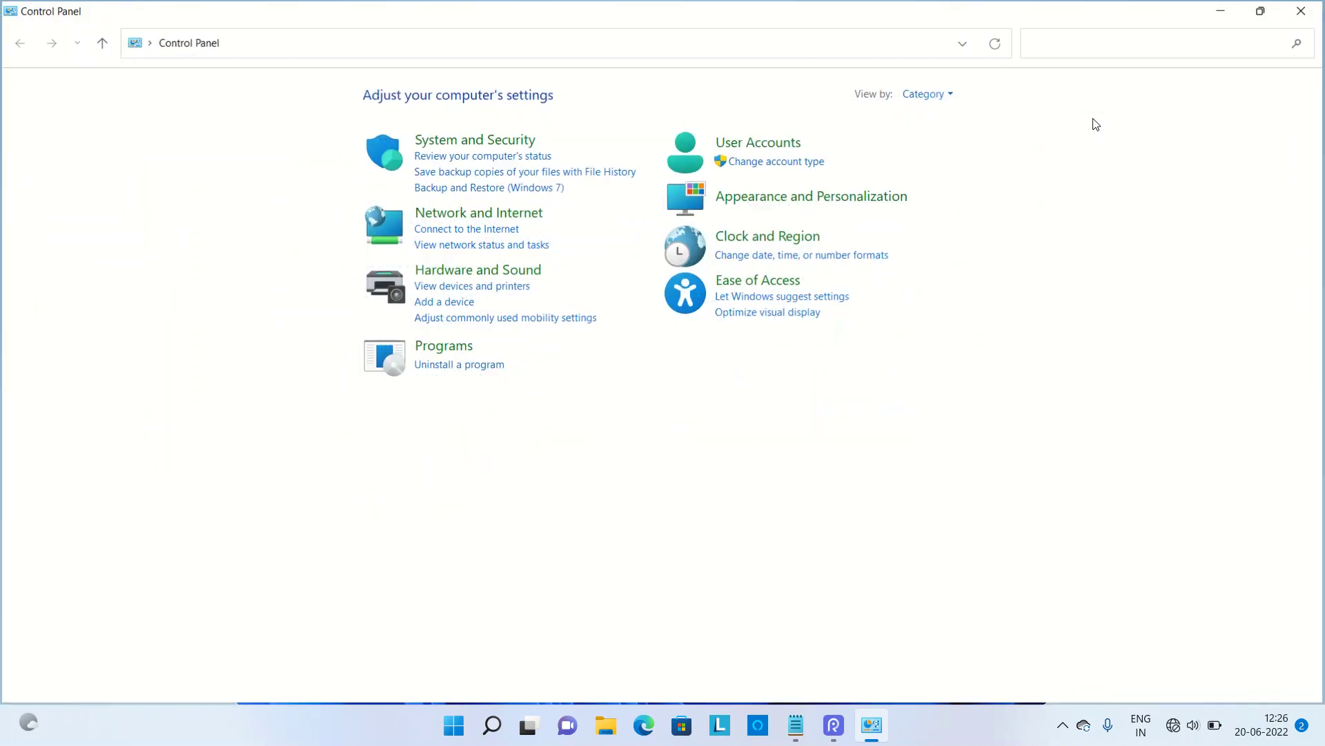
Preview the Control Panel items as large icons and as small icons, and return to the Category view
left_click(950, 95)
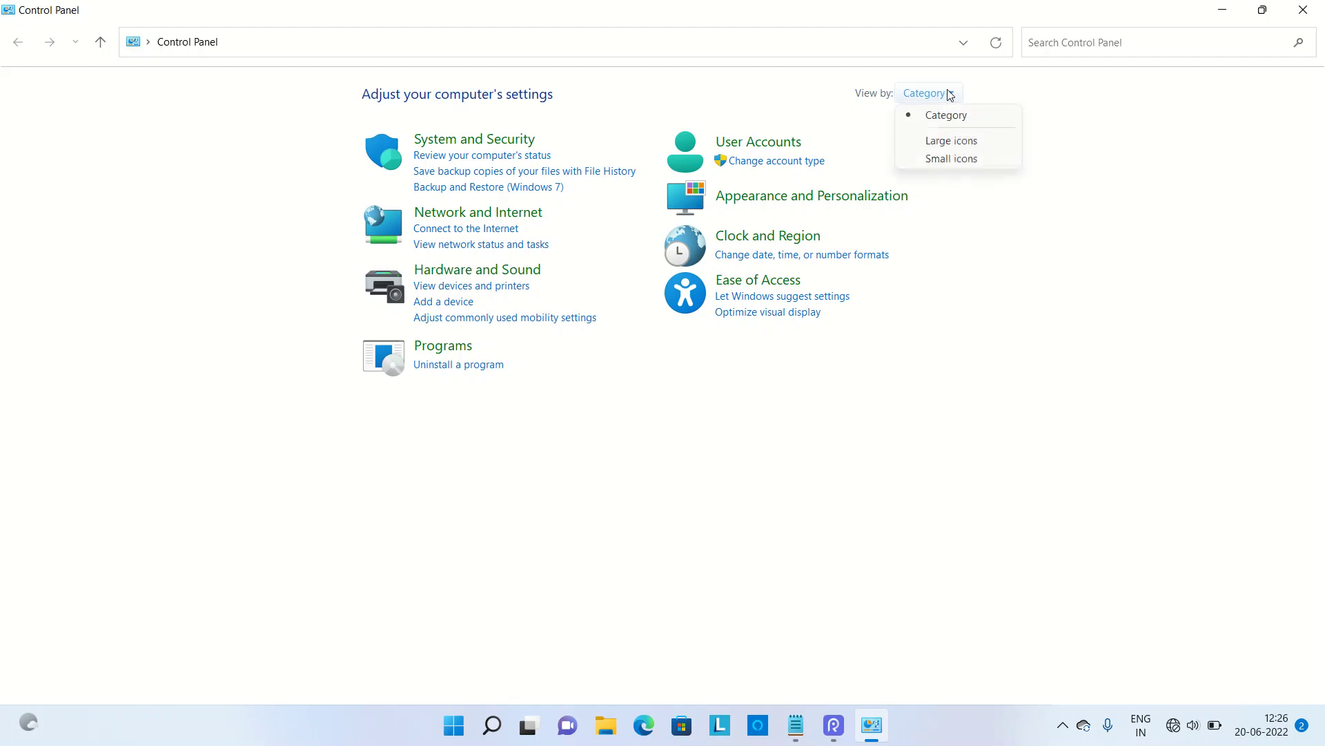
left_click(956, 142)
left_click(1202, 94)
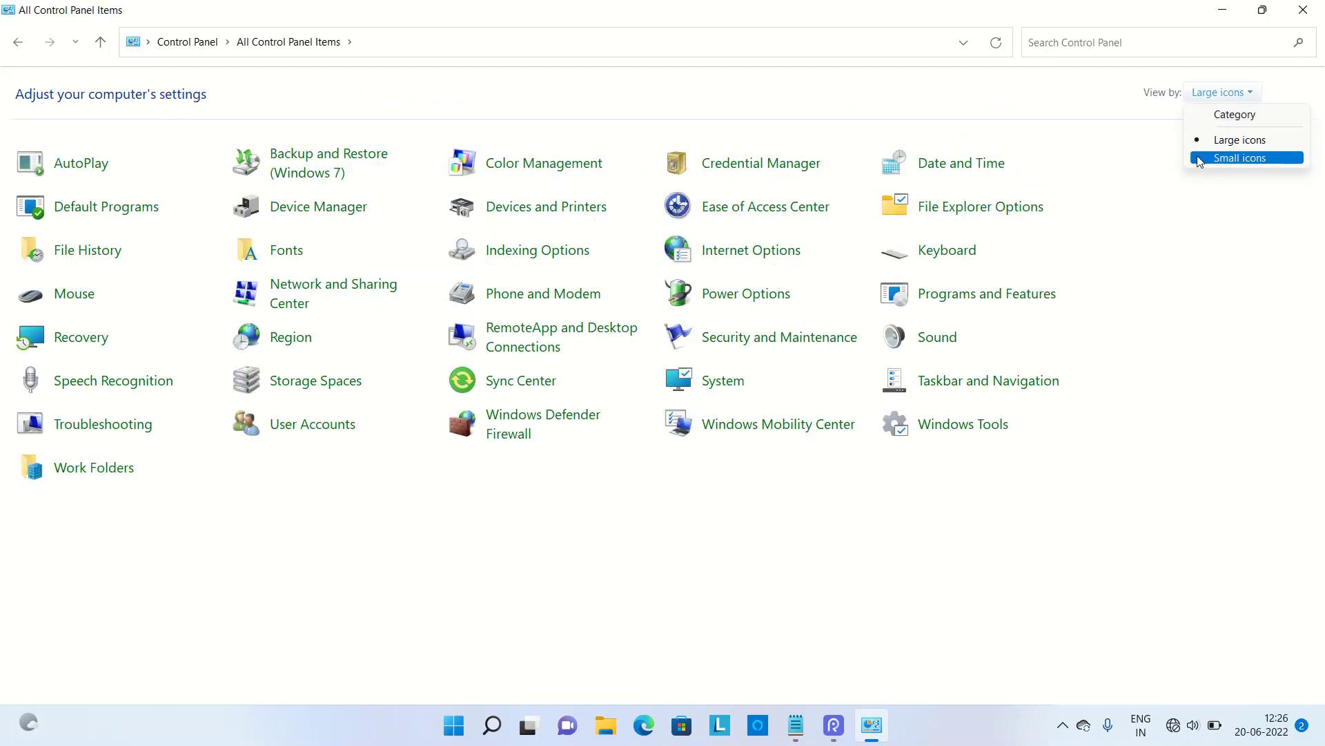
left_click(1202, 160)
left_click(1242, 94)
left_click(1235, 117)
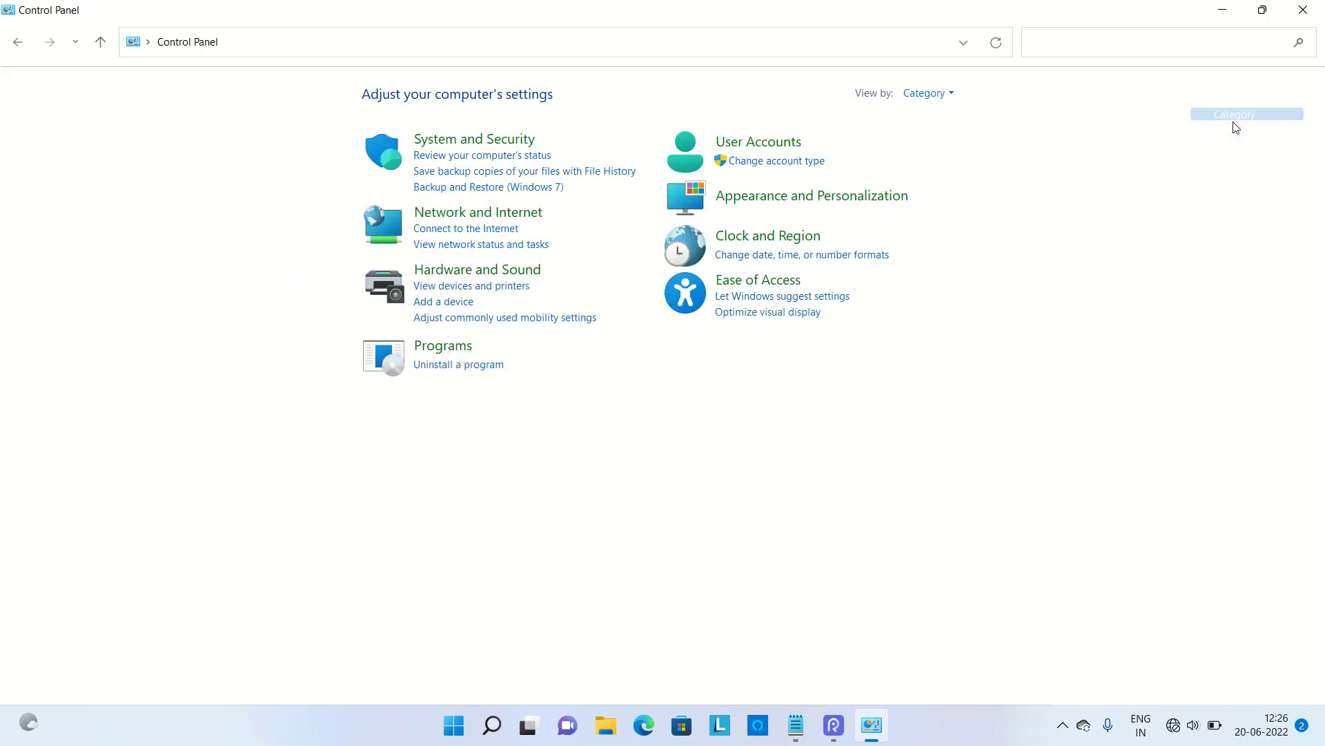
Open Backup and Restore (Windows 7) under System and Security and start creating a system image
left_click(522, 139)
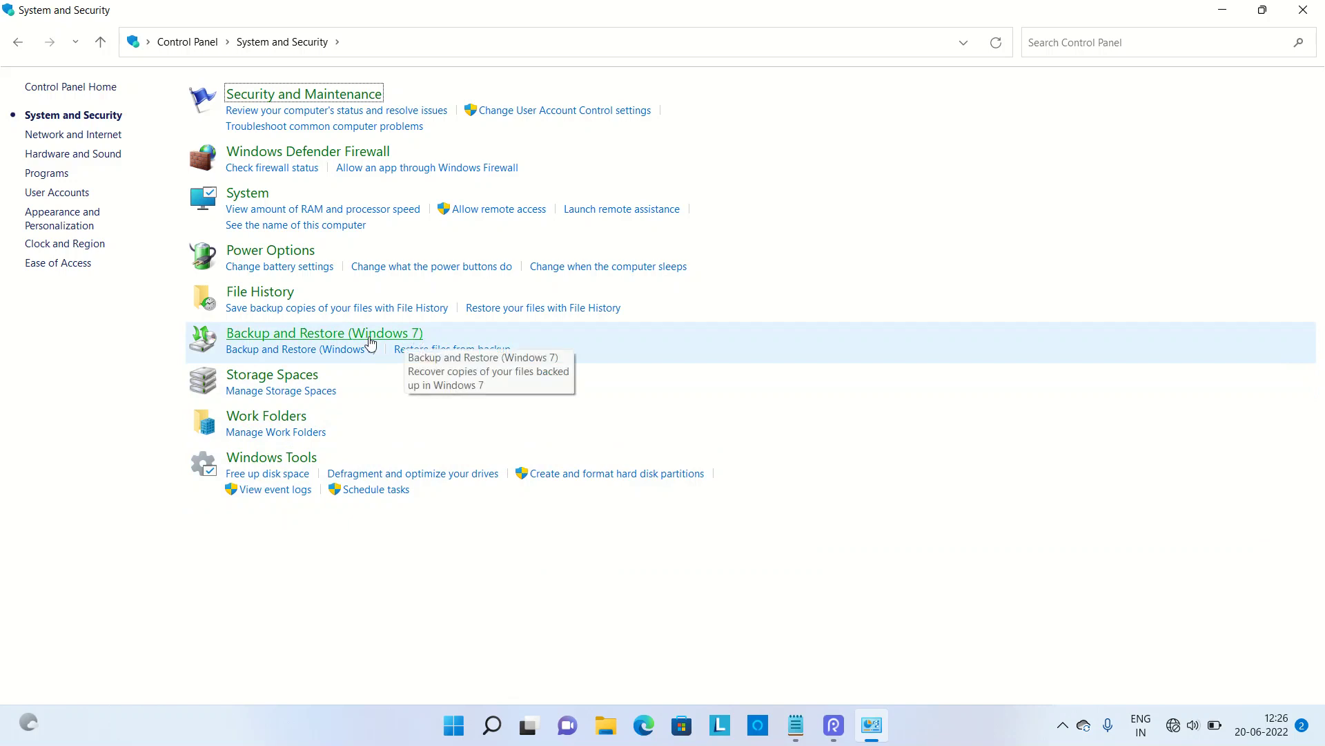
left_click(332, 345)
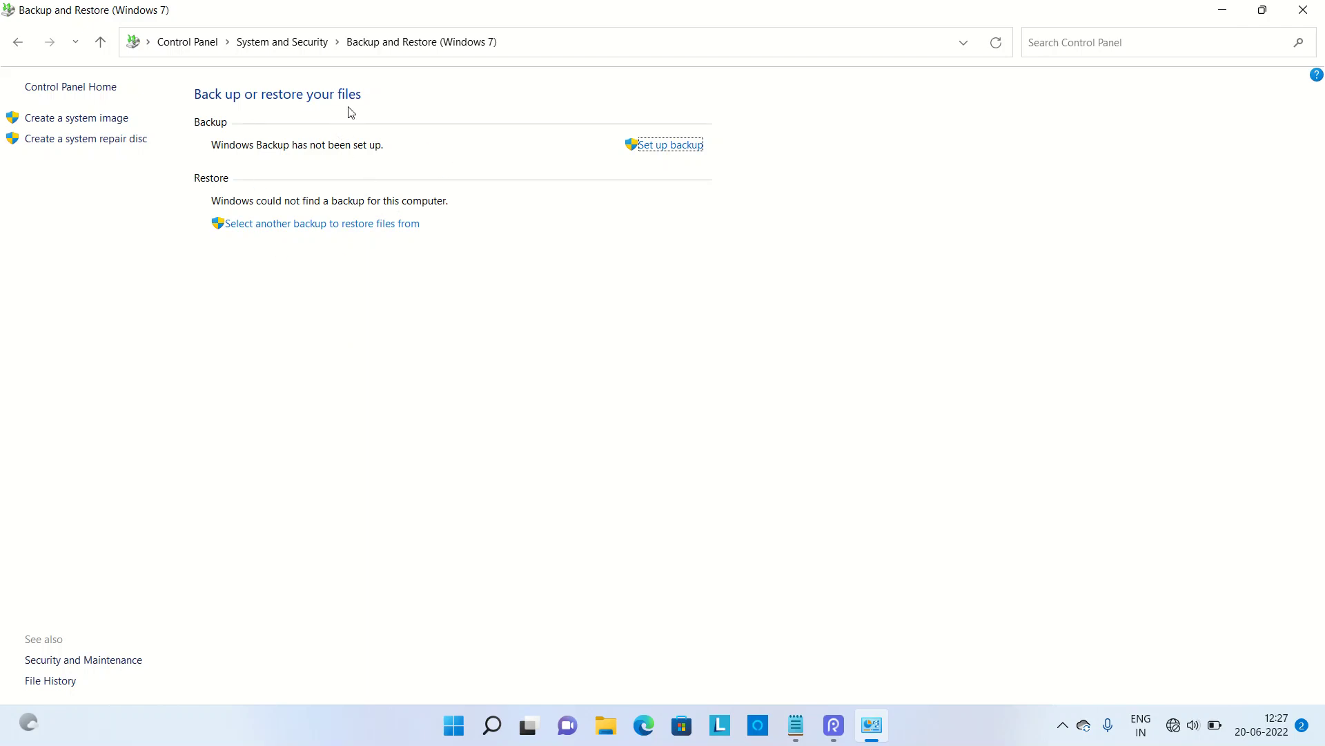
left_click(99, 126)
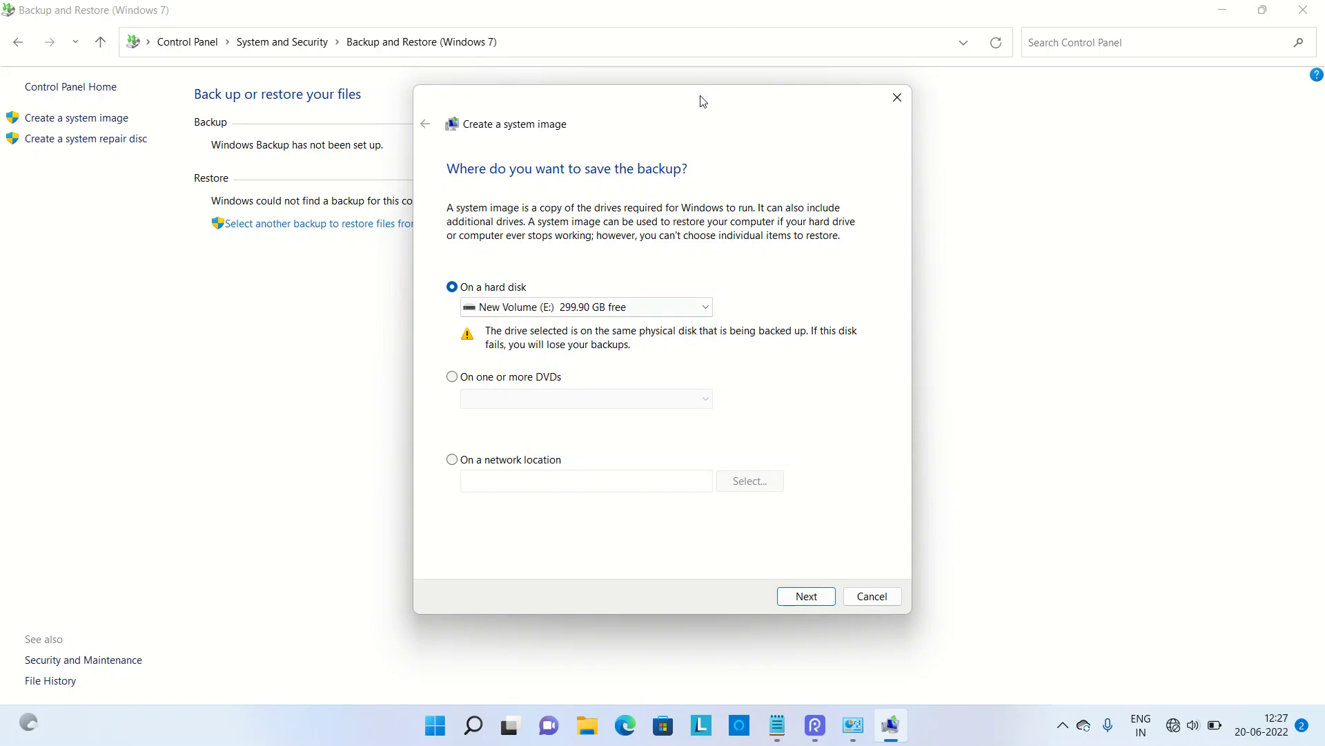
Choose the hard disk New Volume (E:) as backup location and start the backup with the default drives
left_click_drag(702, 111, 635, 100)
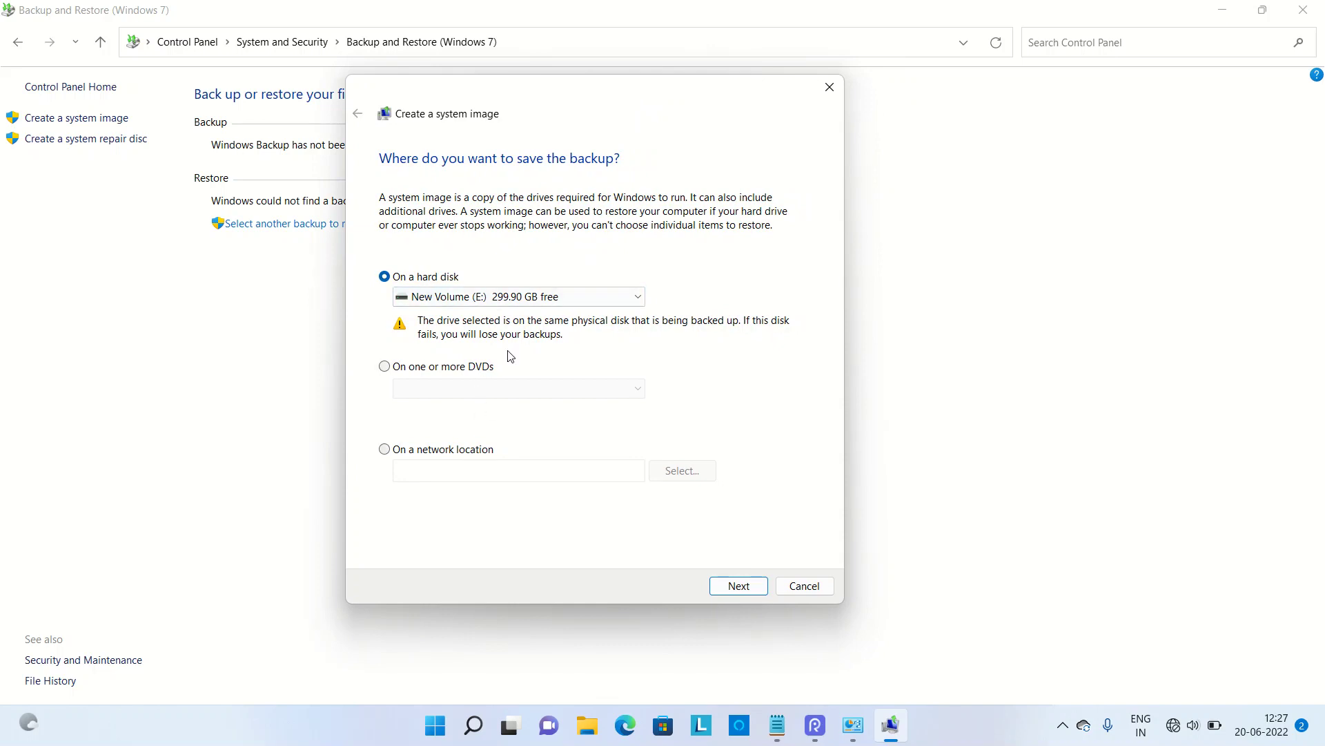
left_click(464, 299)
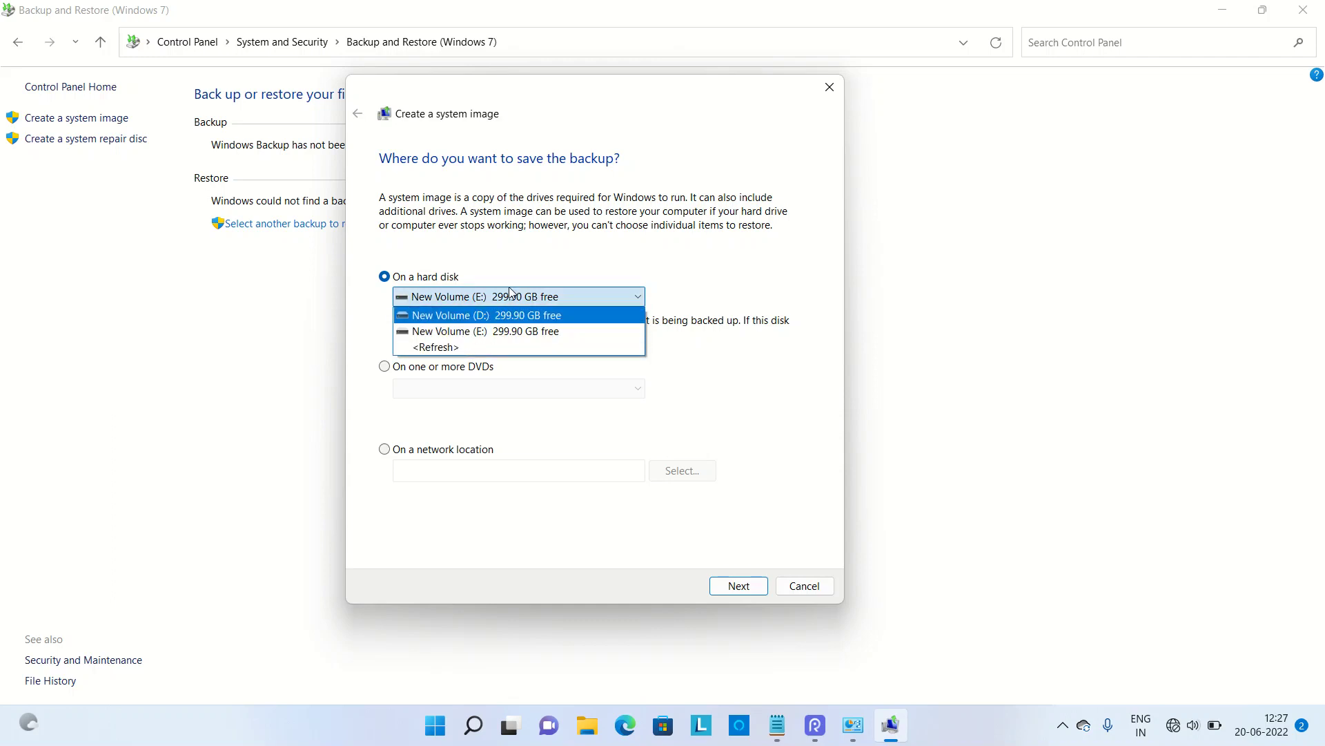
left_click(519, 332)
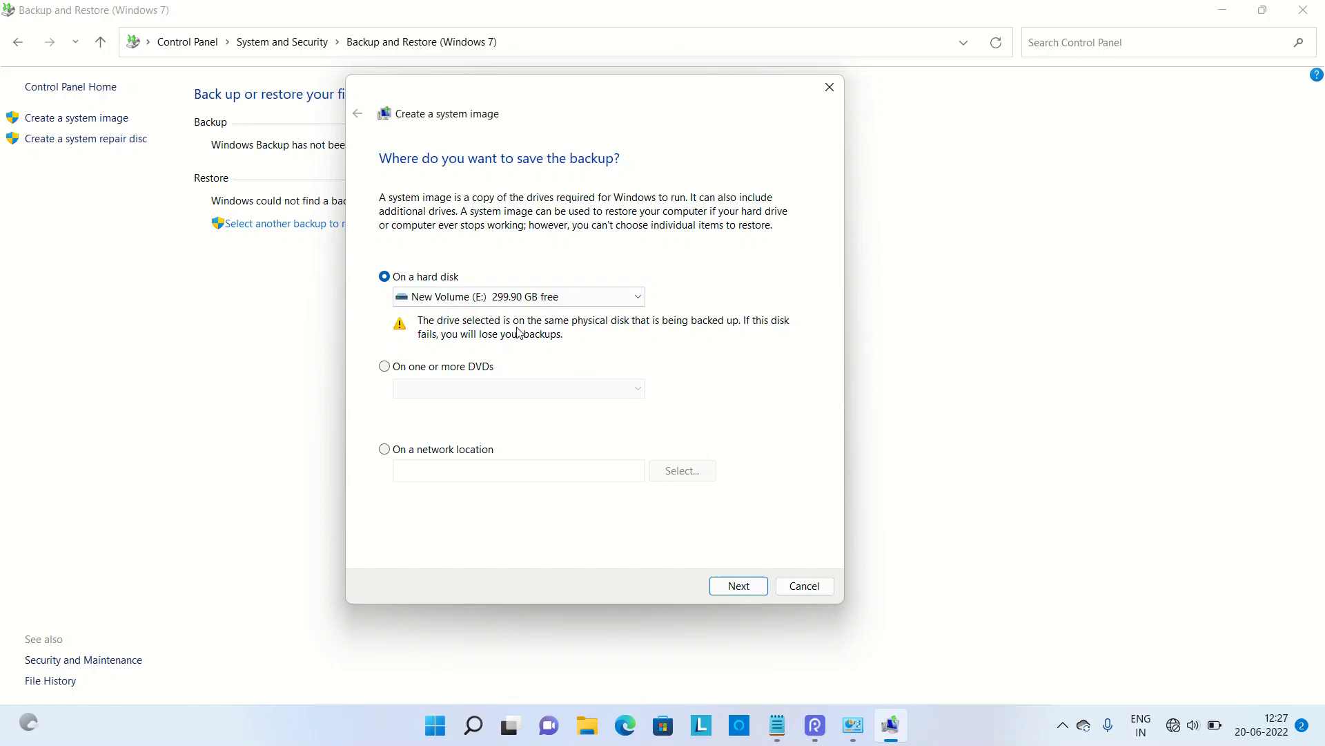
left_click(738, 584)
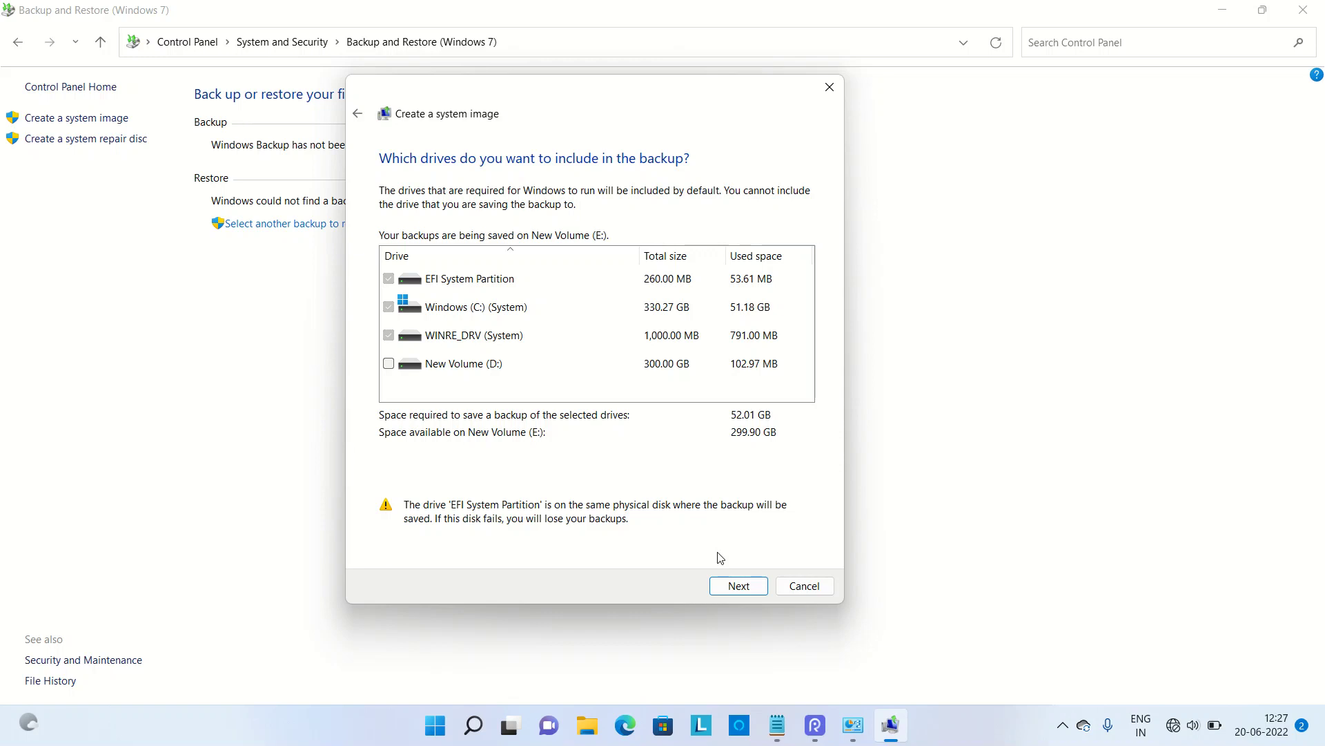
left_click(741, 591)
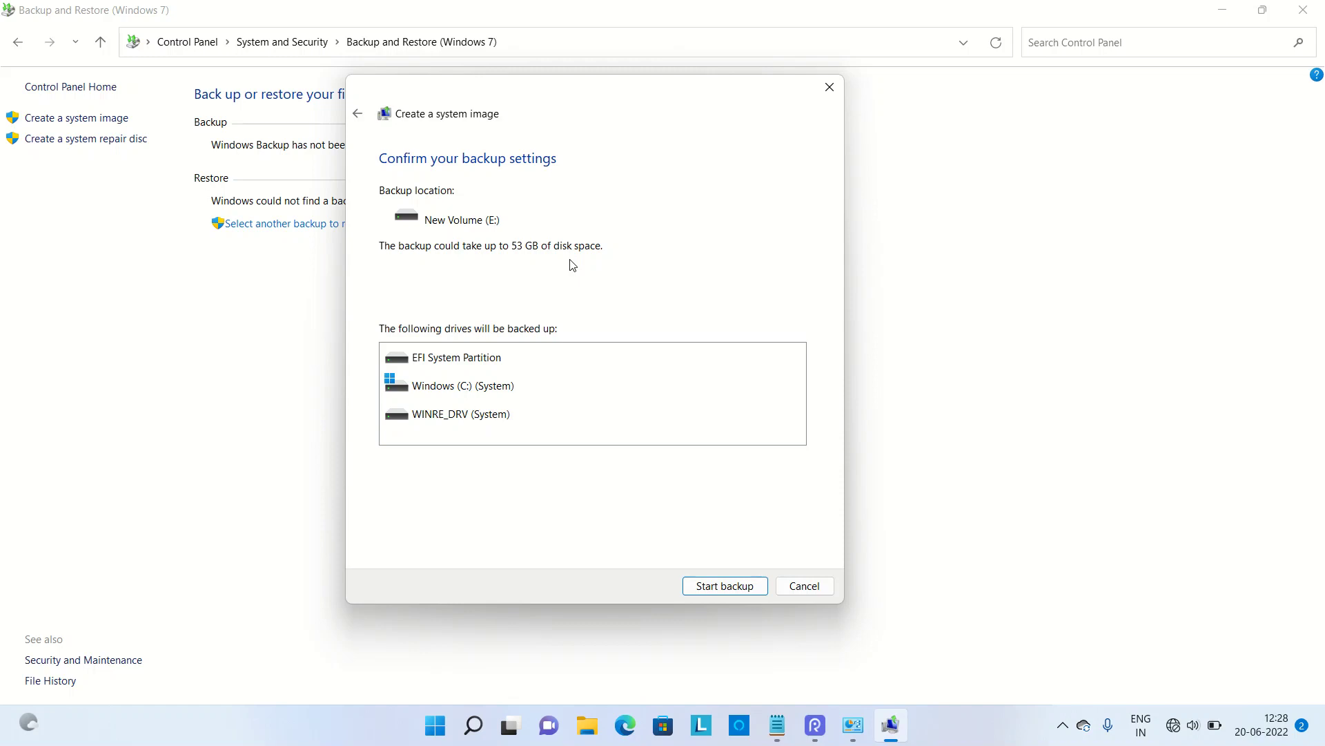
left_click(736, 588)
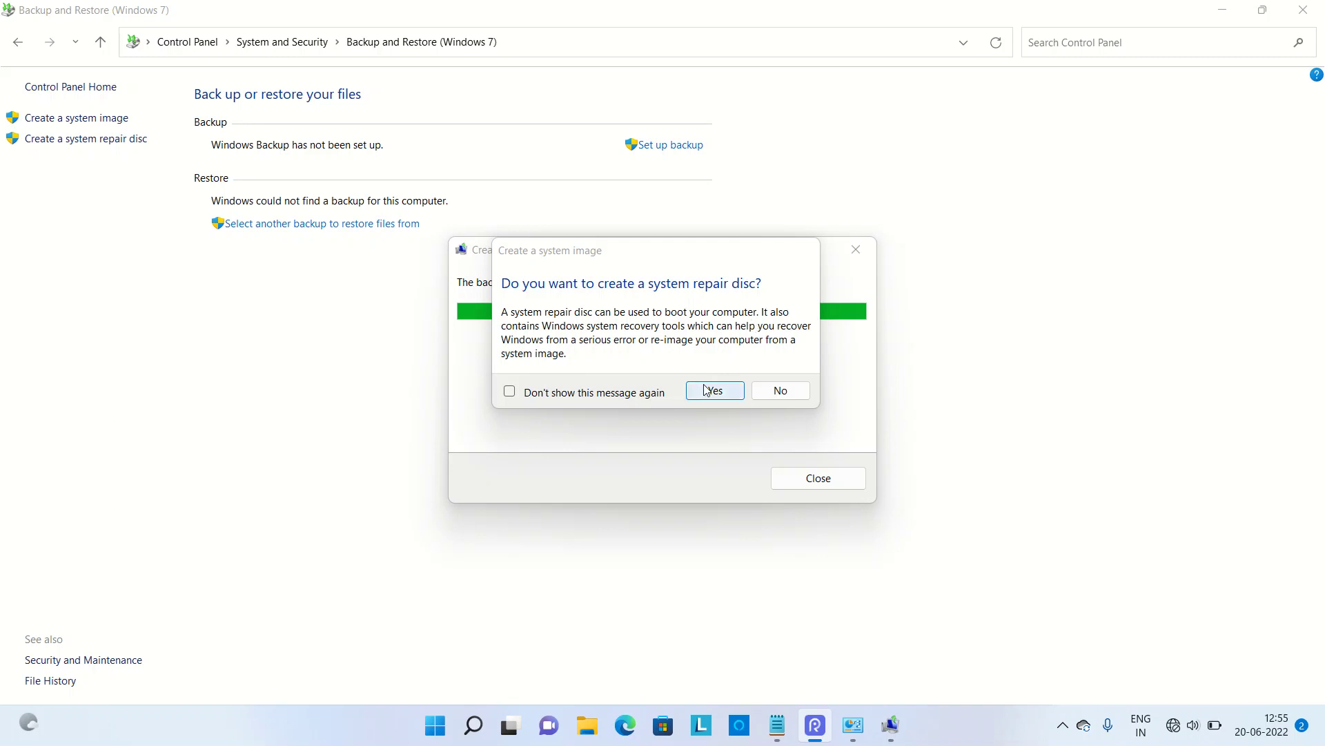
Decline creating a system repair disc and close the system image, Control Panel and Notepad windows
left_click(776, 402)
left_click(776, 402)
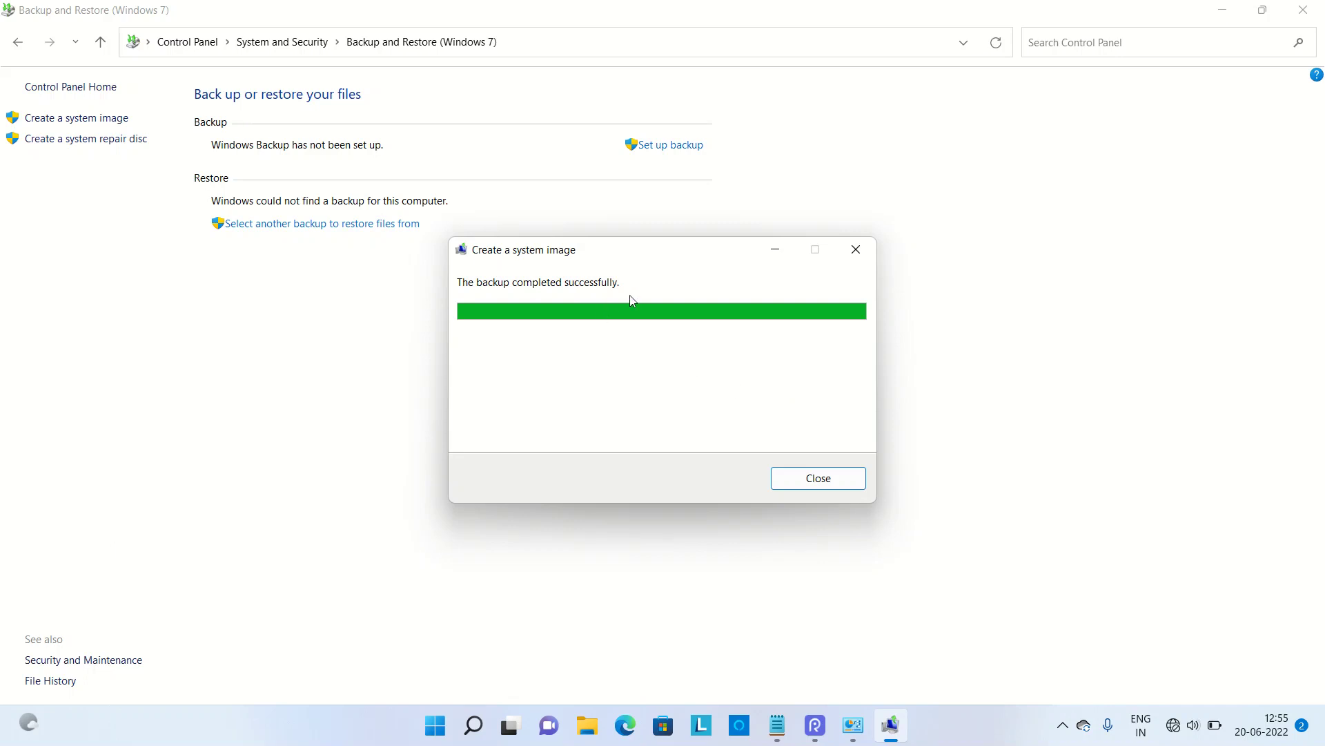
left_click(819, 478)
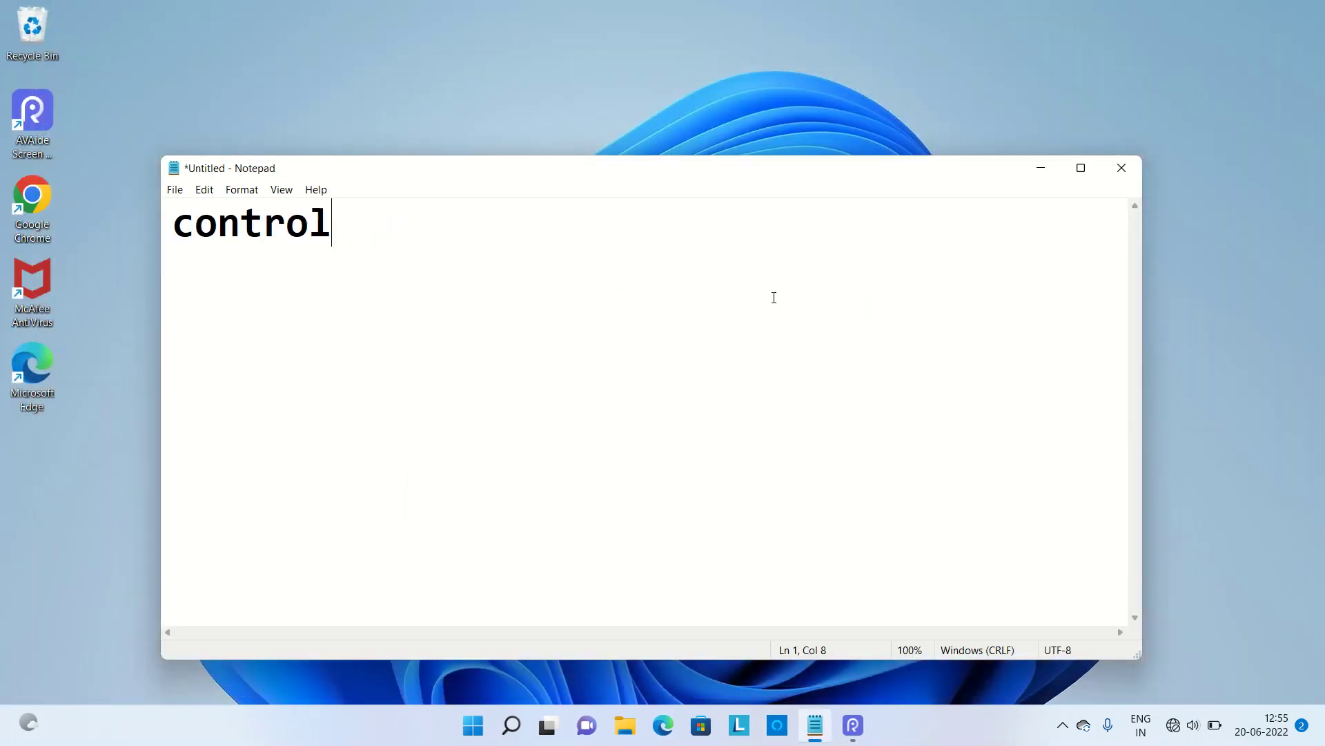
left_click(1124, 173)
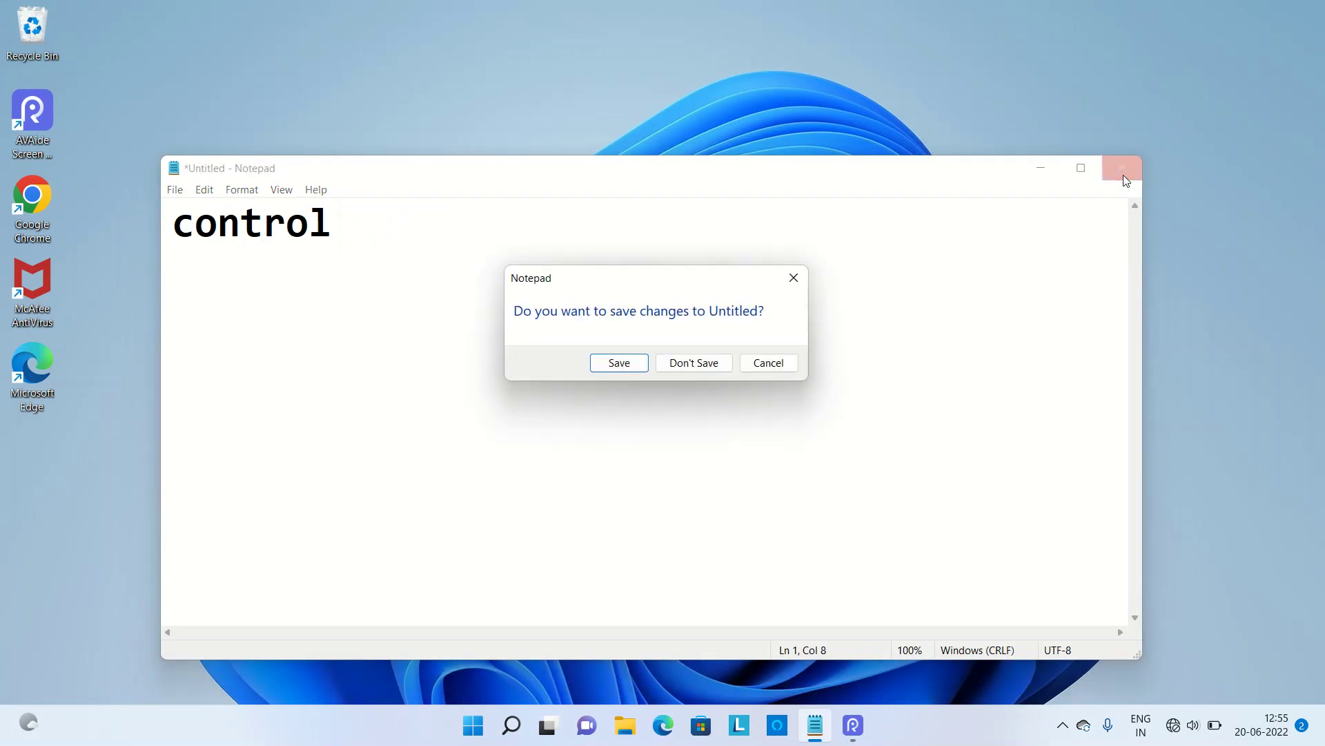
Open File Explorer and browse to the WindowsImageBackup folder on New Volume (E:)
key("super+e")
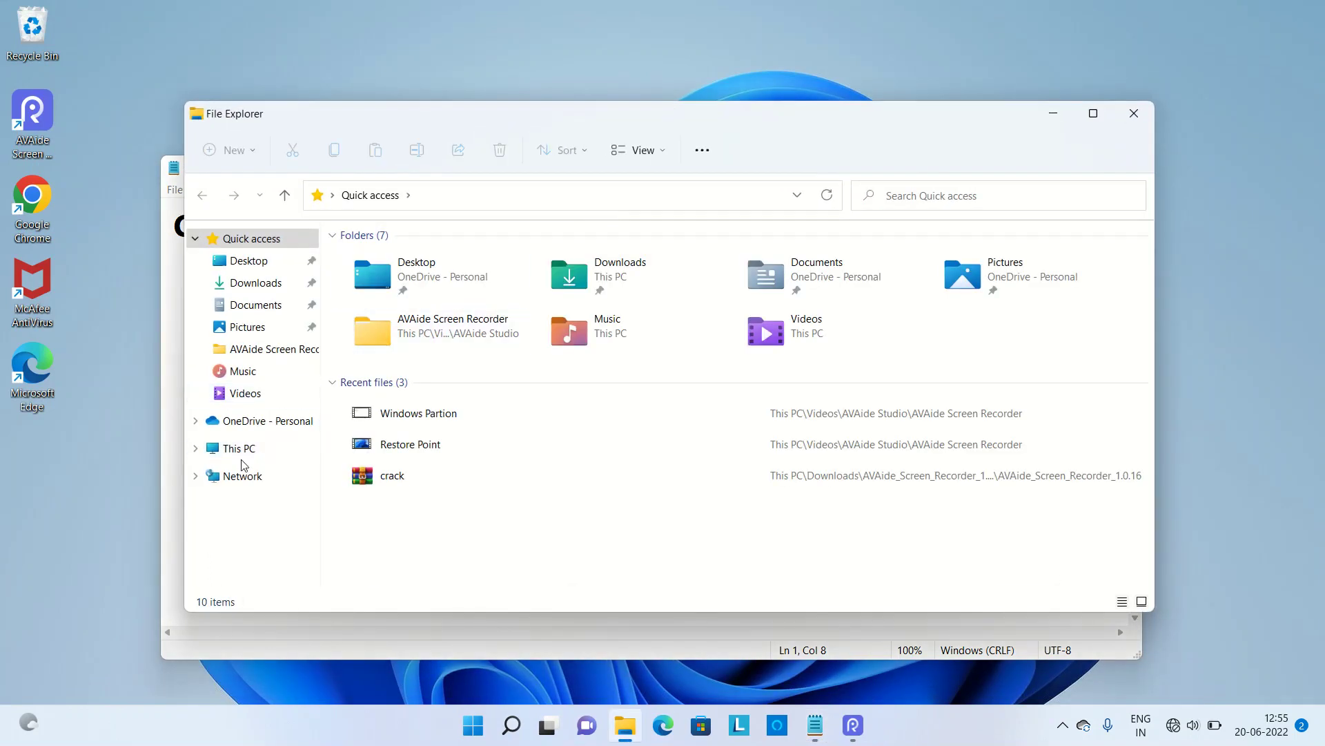
left_click(245, 456)
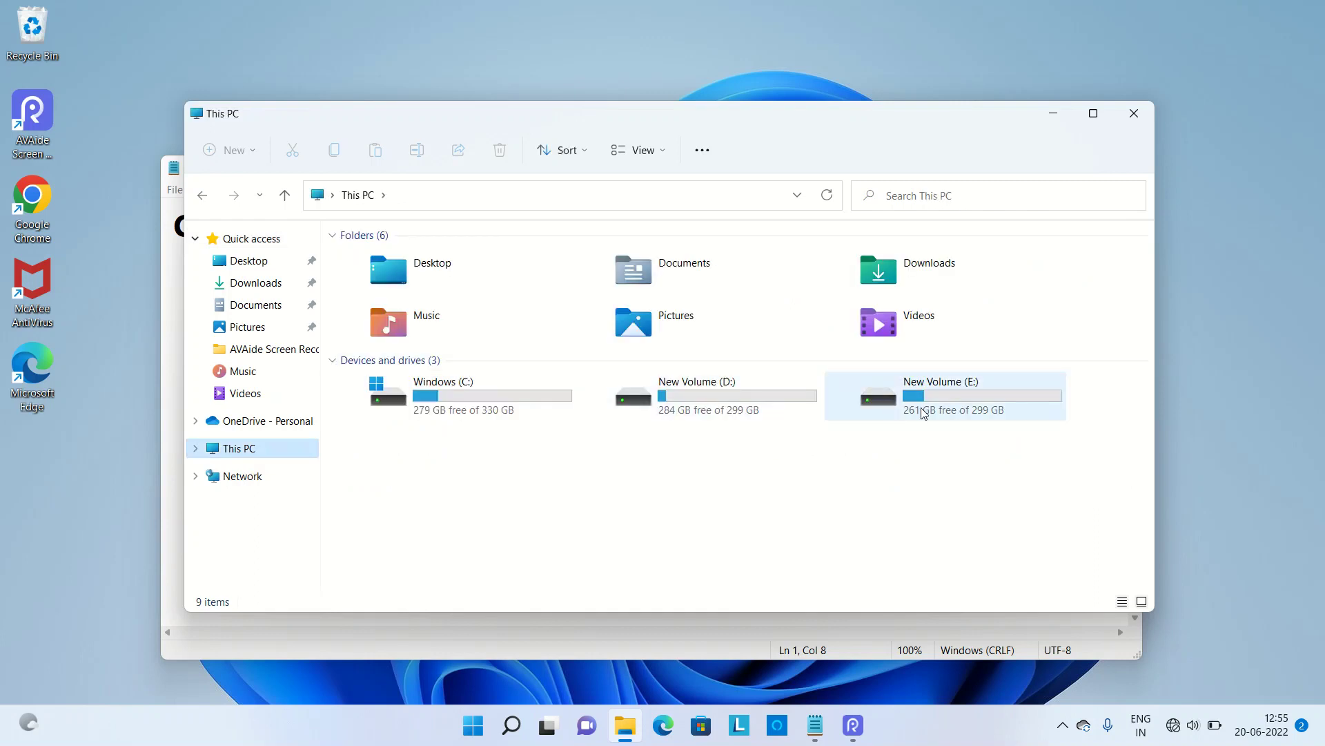
double_click(923, 412)
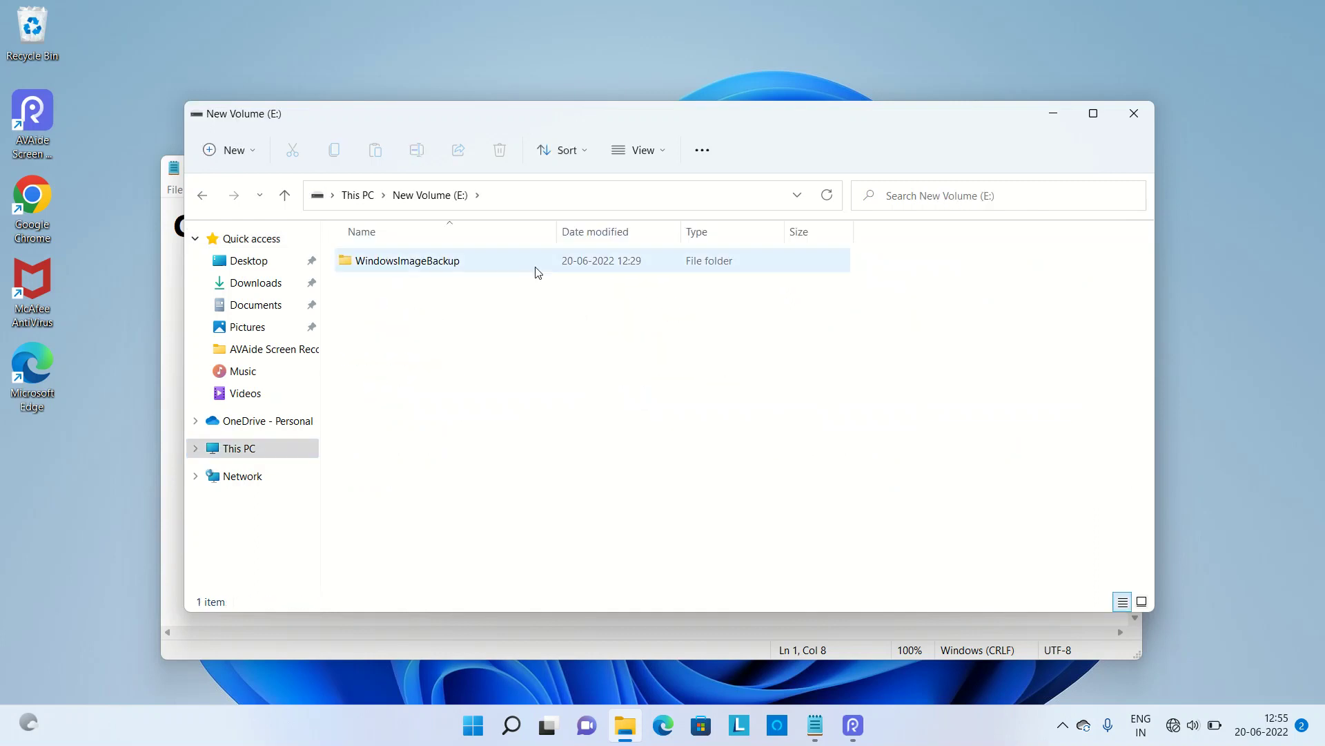
double_click(536, 268)
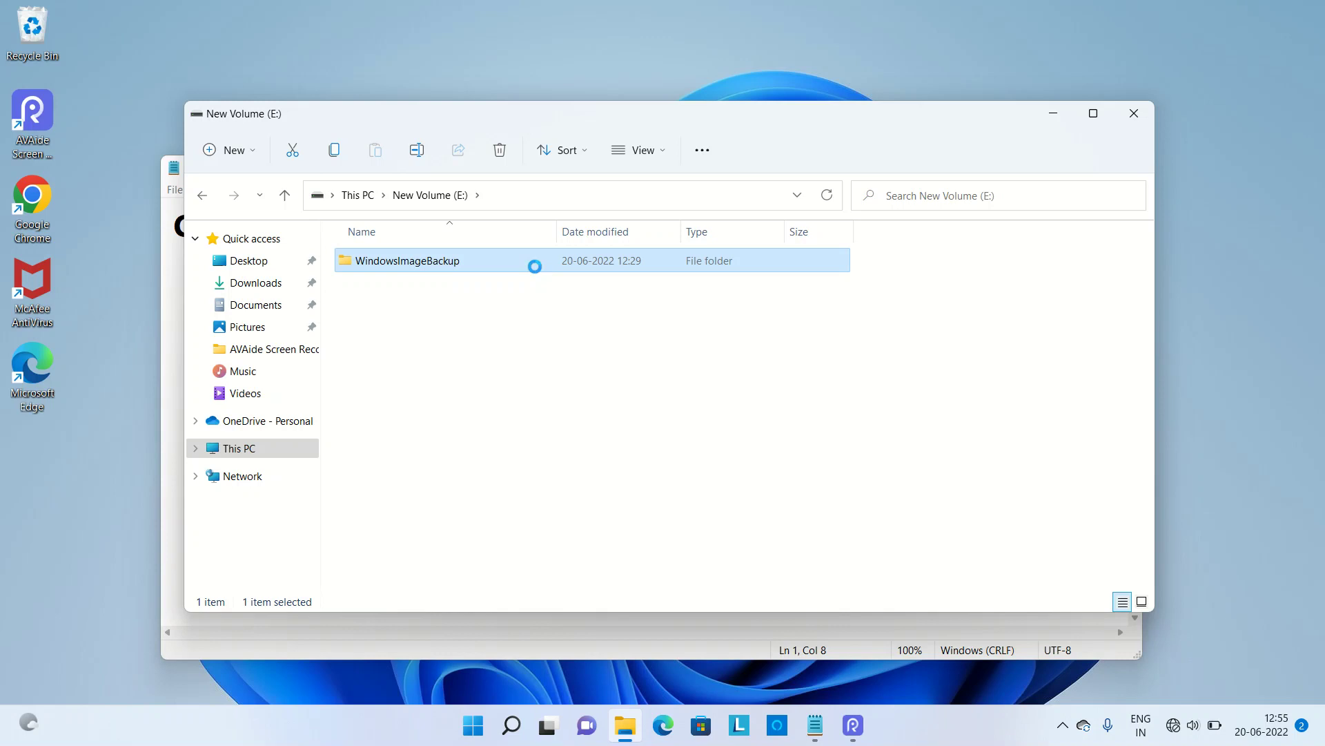
left_click(673, 385)
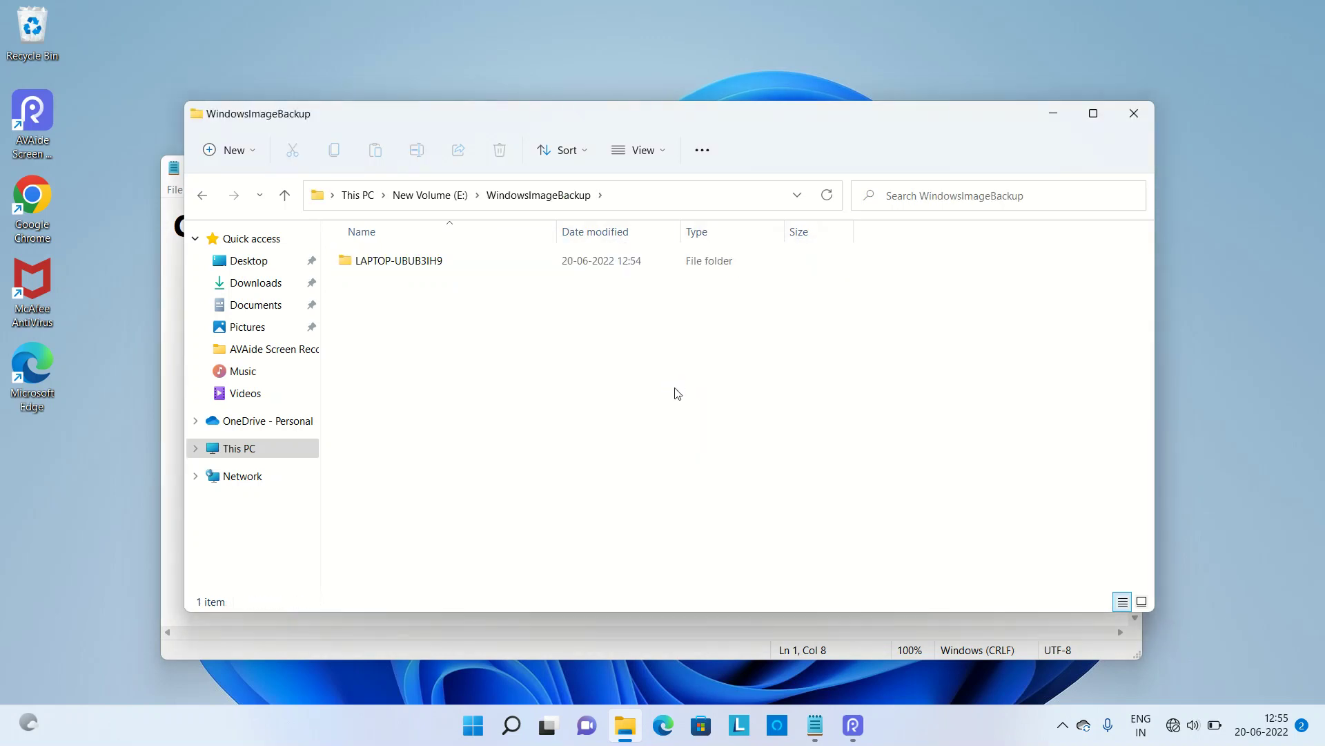
Open the laptop's folder inside WindowsImageBackup, granting permanent access to it
left_click(612, 269)
double_click(612, 269)
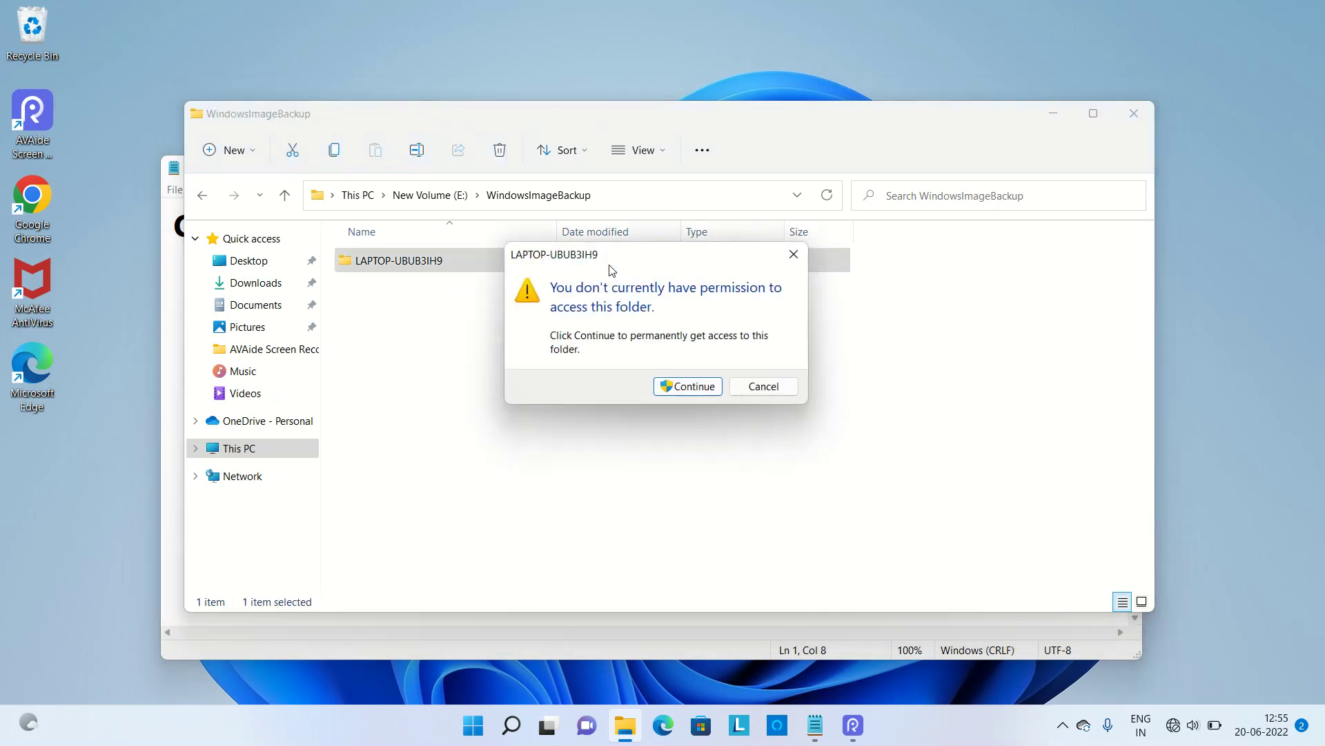
left_click(695, 387)
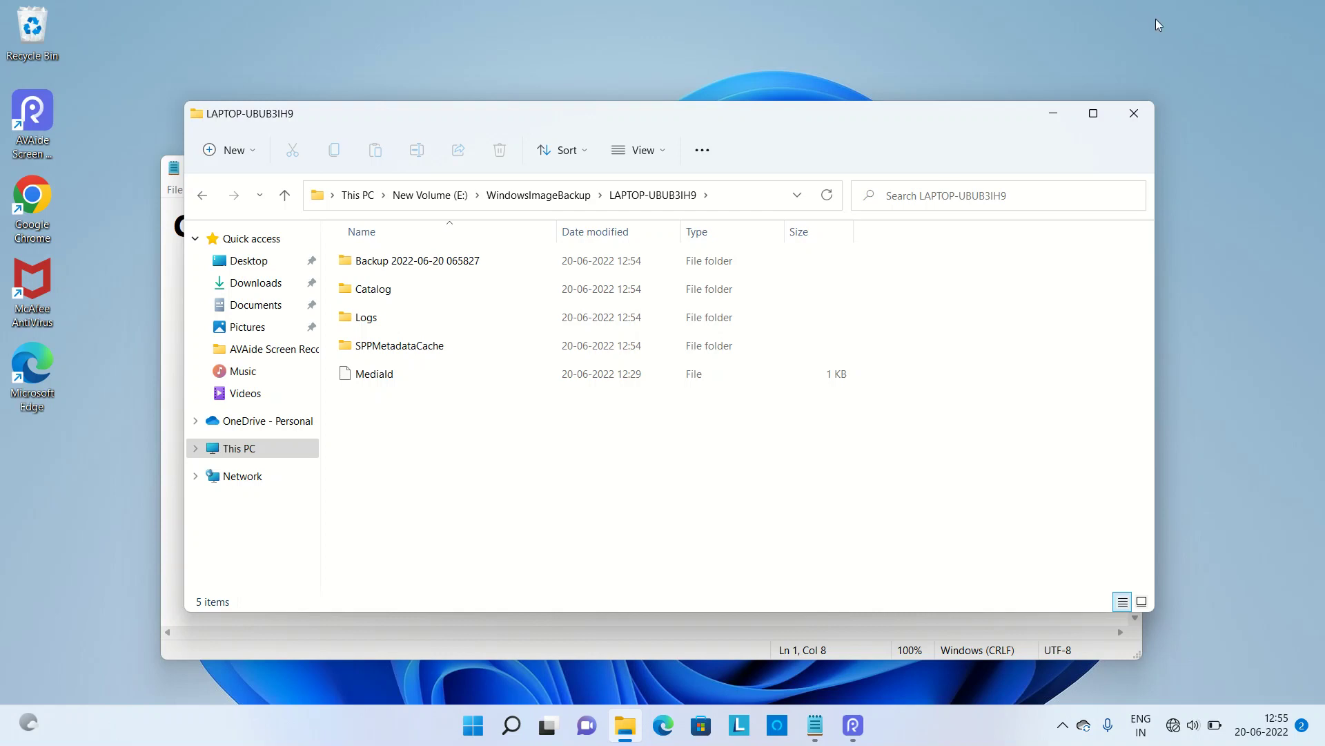
Close File Explorer and discard the unsaved Notepad document
left_click(1141, 109)
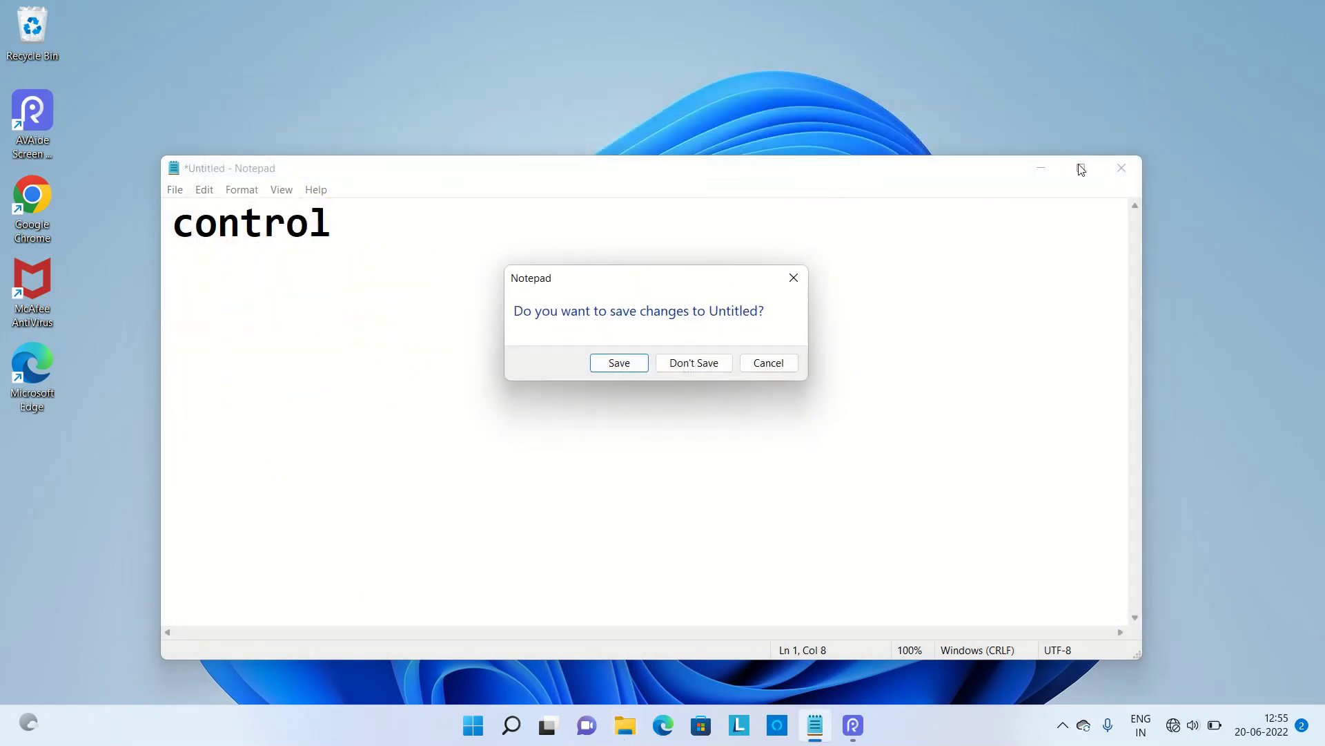
left_click(725, 362)
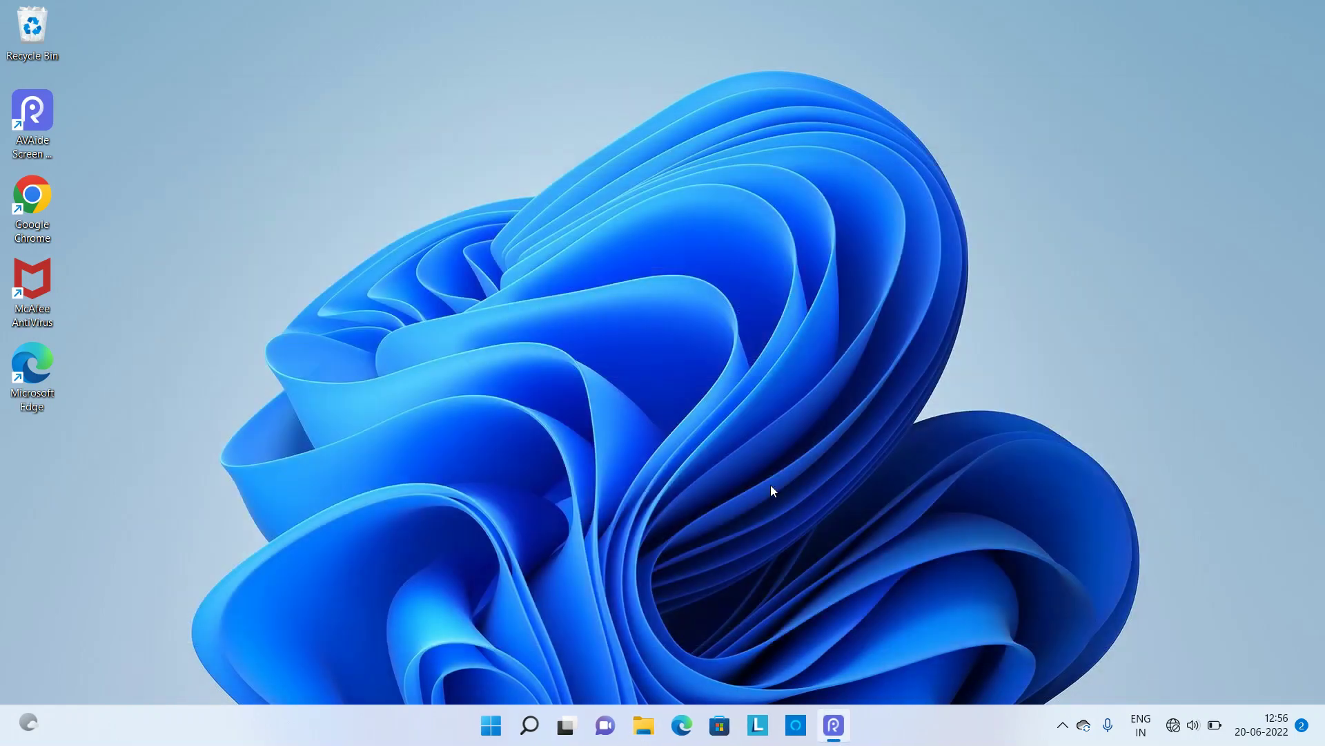